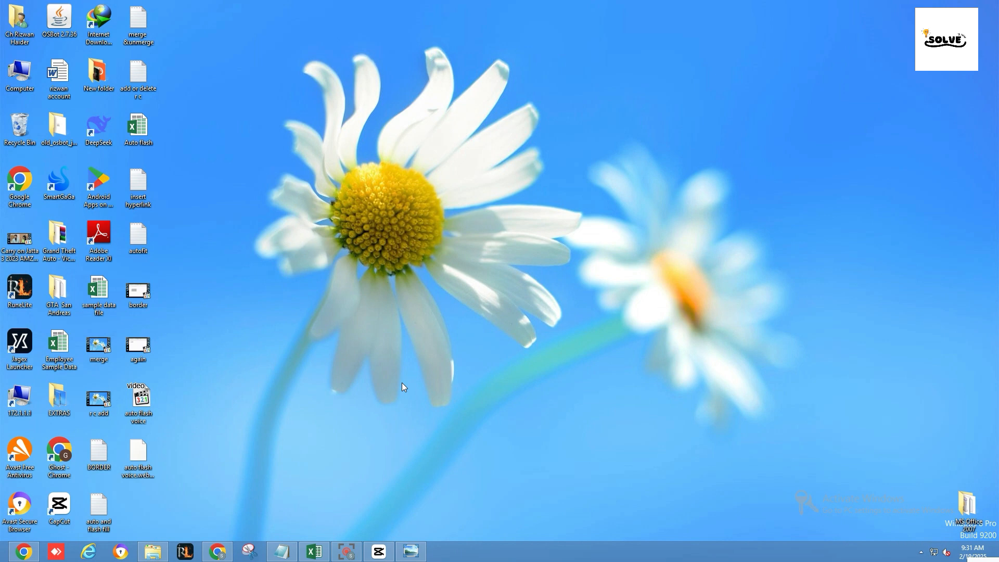
# Switch to Excel's Auto flash workbook, auto-fill numbers 1 to 10 down A1:A10, and extend the D1 date yearly down to D10
pyautogui.click(319, 549)
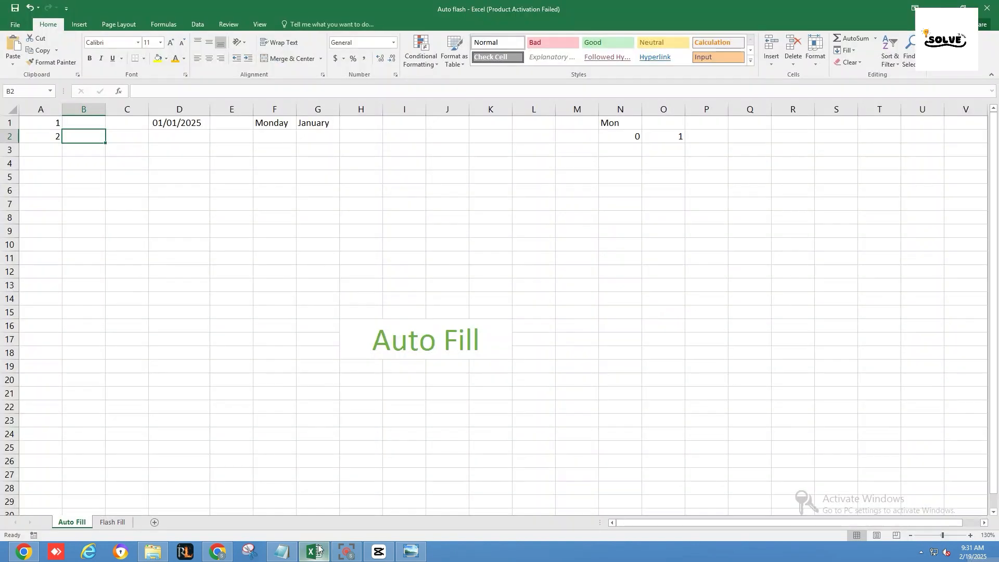
pyautogui.click(42, 133)
pyautogui.moveTo(46, 124); pyautogui.dragTo(57, 245)
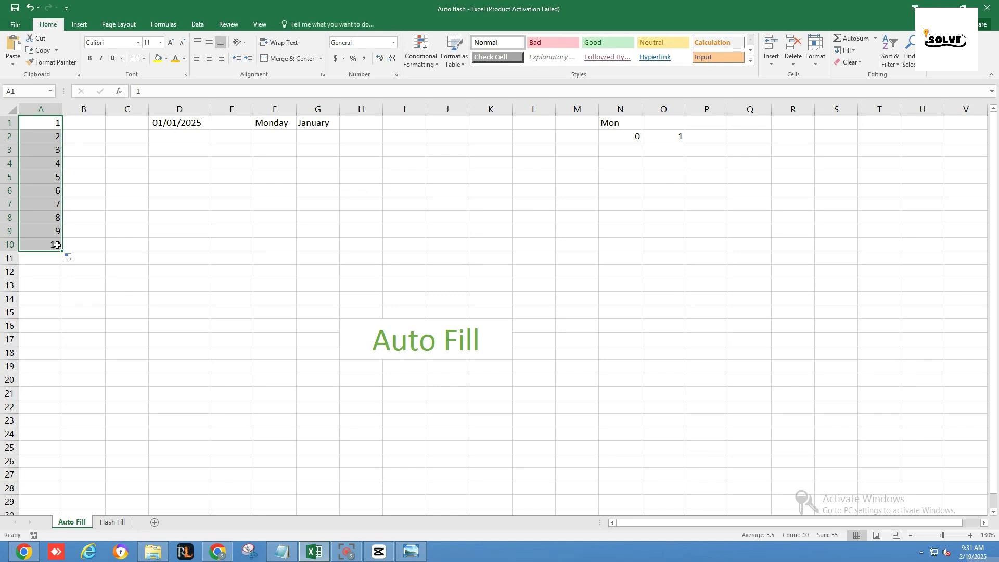
pyautogui.click(165, 123)
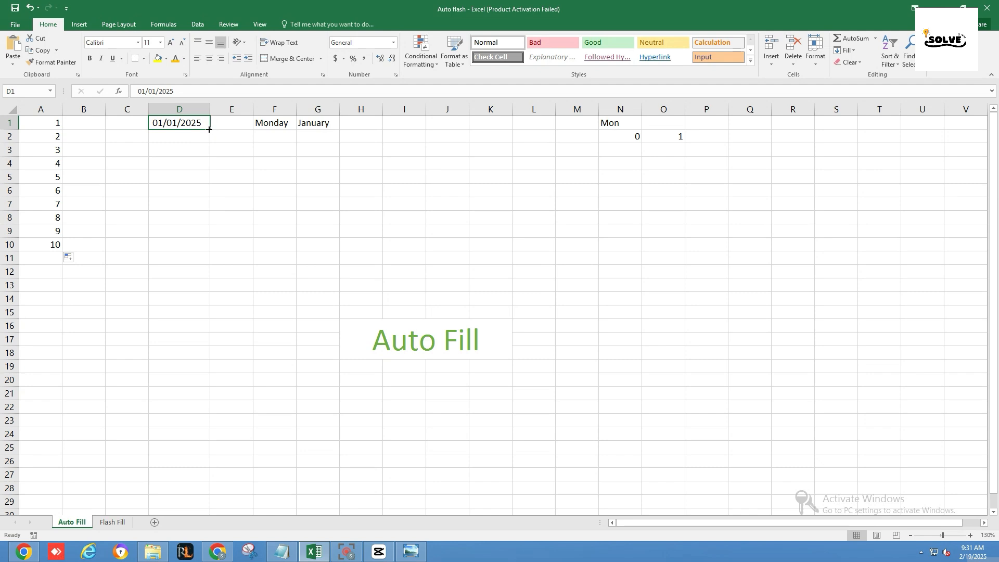
pyautogui.moveTo(209, 129); pyautogui.dragTo(209, 247)
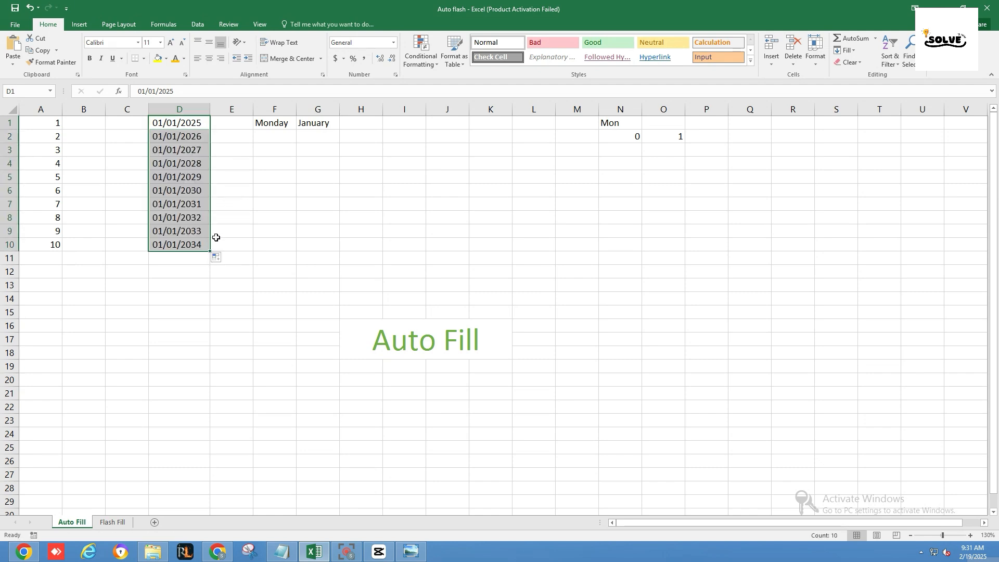
# Auto-fill the weekdays from Monday in F1 down to F9 and the months from January in G1 down to December in G12
pyautogui.click(274, 126)
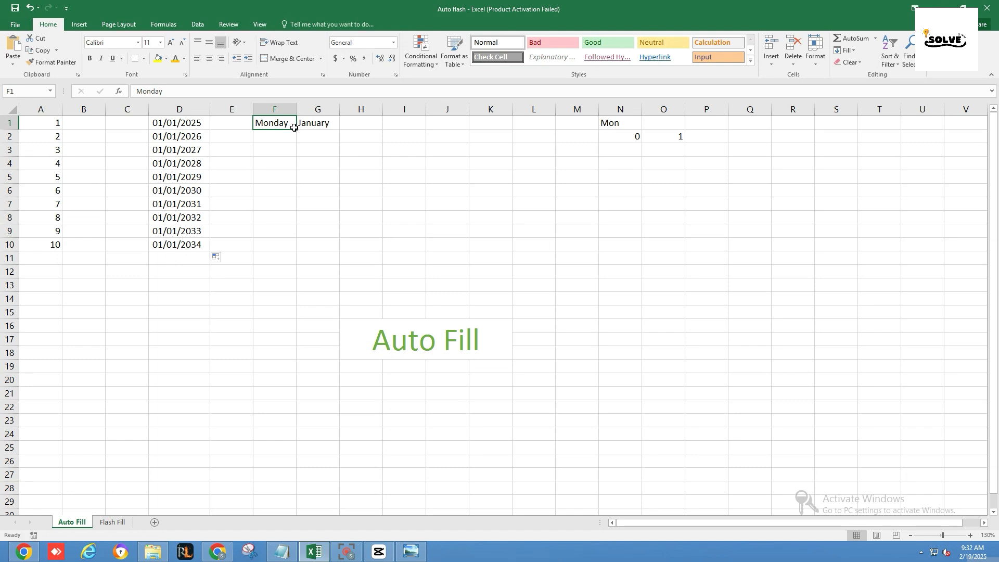
pyautogui.moveTo(295, 129); pyautogui.dragTo(301, 232)
pyautogui.click(333, 125)
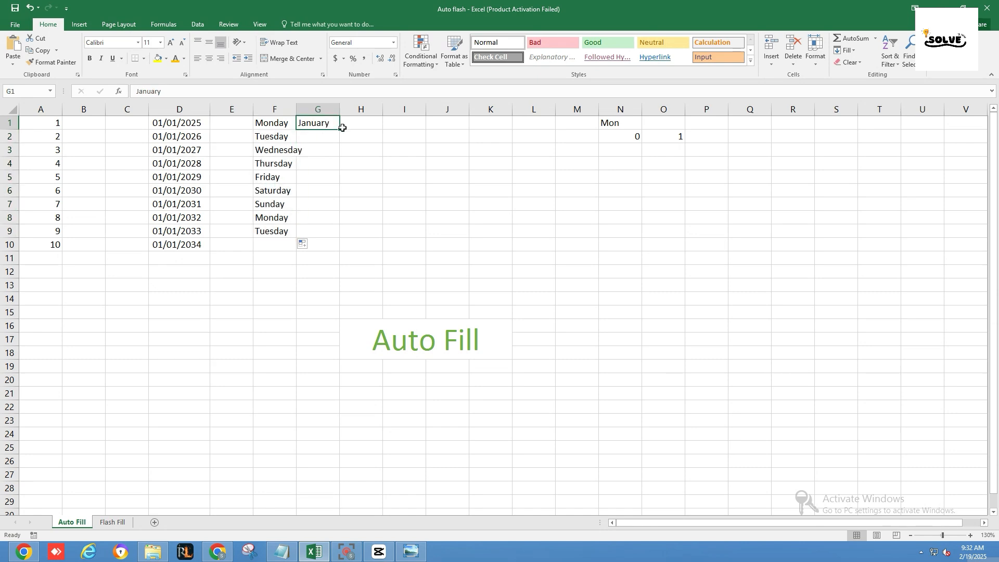
pyautogui.moveTo(338, 130); pyautogui.dragTo(341, 273)
# Auto-fill the abbreviated weekday series leftward from Mon in N1 and extend the 0, 1 number series across row 2
pyautogui.click(619, 124)
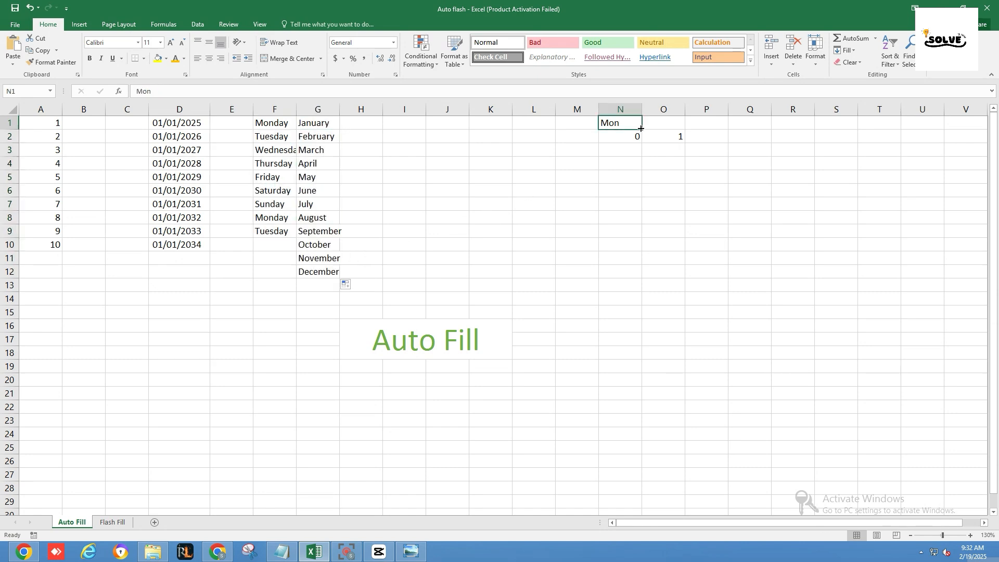
pyautogui.moveTo(641, 130); pyautogui.dragTo(515, 125)
pyautogui.moveTo(631, 136); pyautogui.dragTo(823, 141)
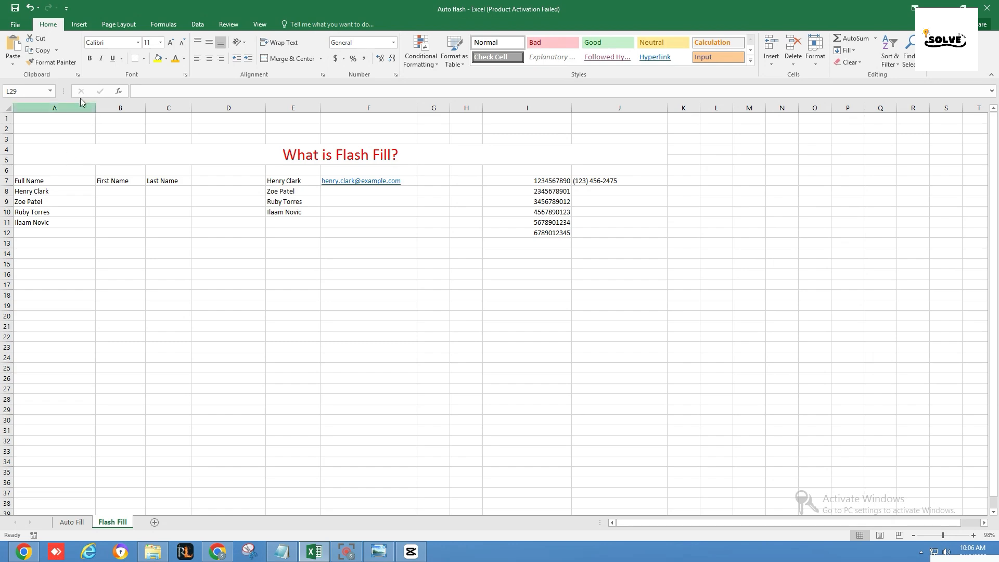
# Make sure Automatically Flash Fill is enabled in Excel's advanced editing options and accept the settings
pyautogui.click(17, 26)
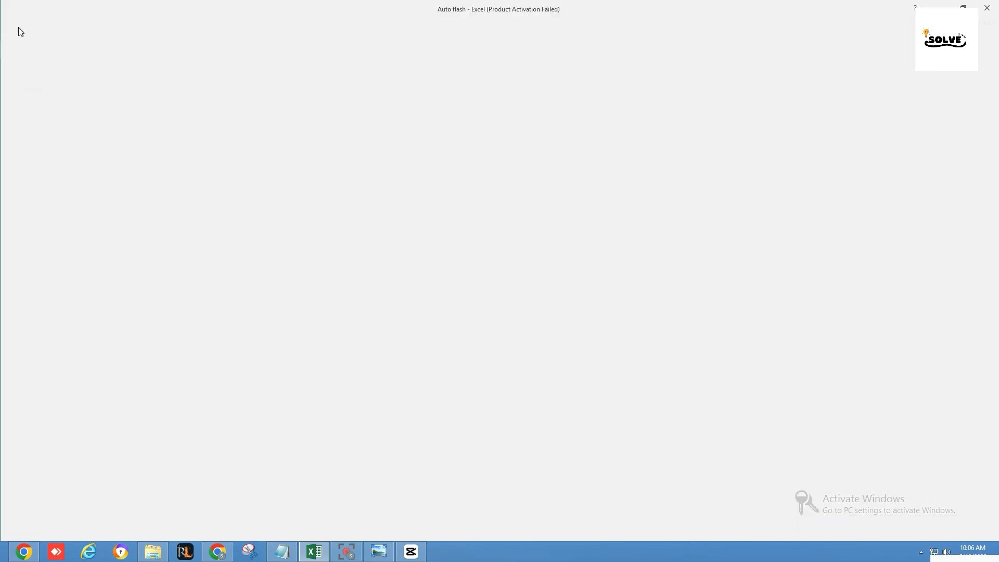
pyautogui.click(11, 261)
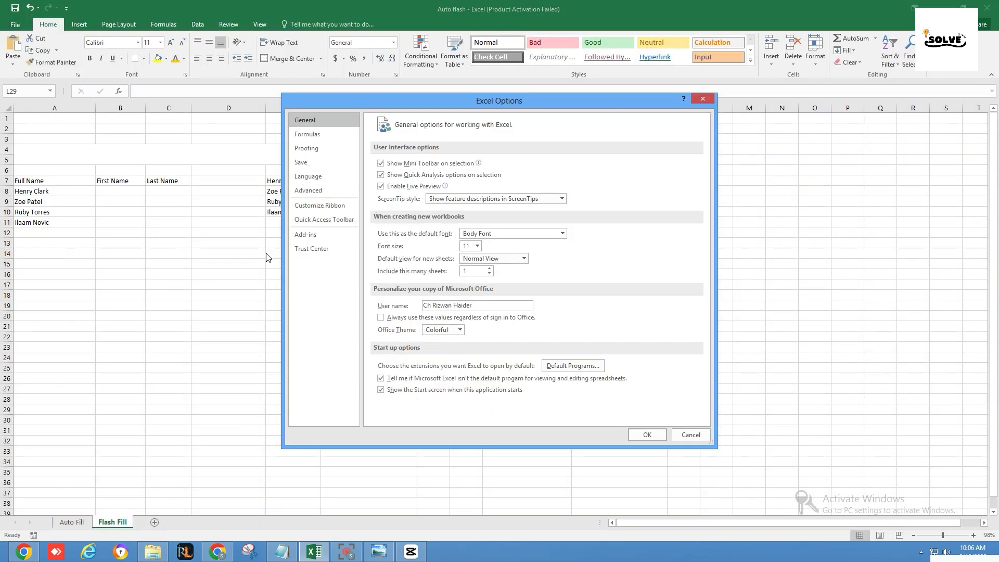
pyautogui.click(318, 190)
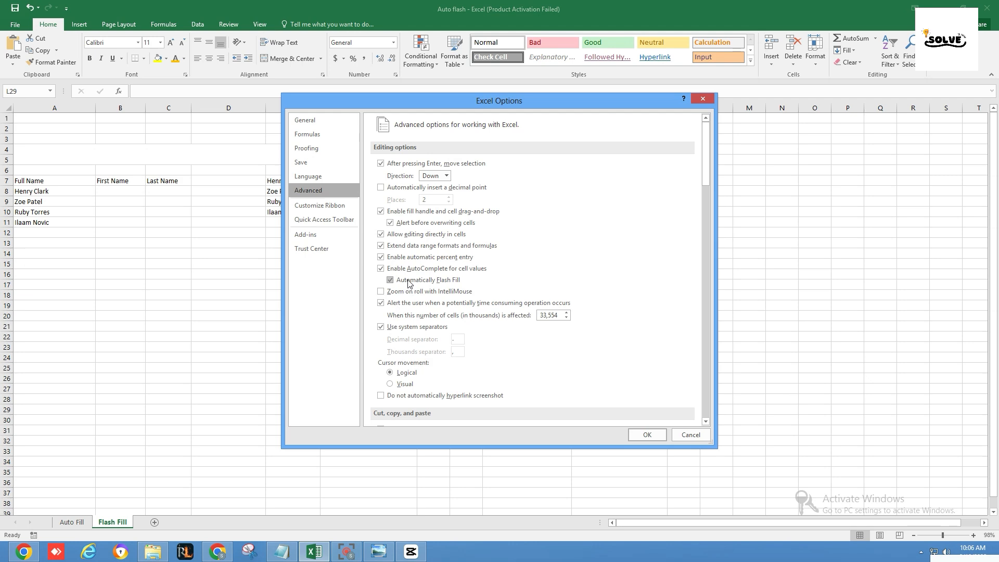
pyautogui.click(390, 280)
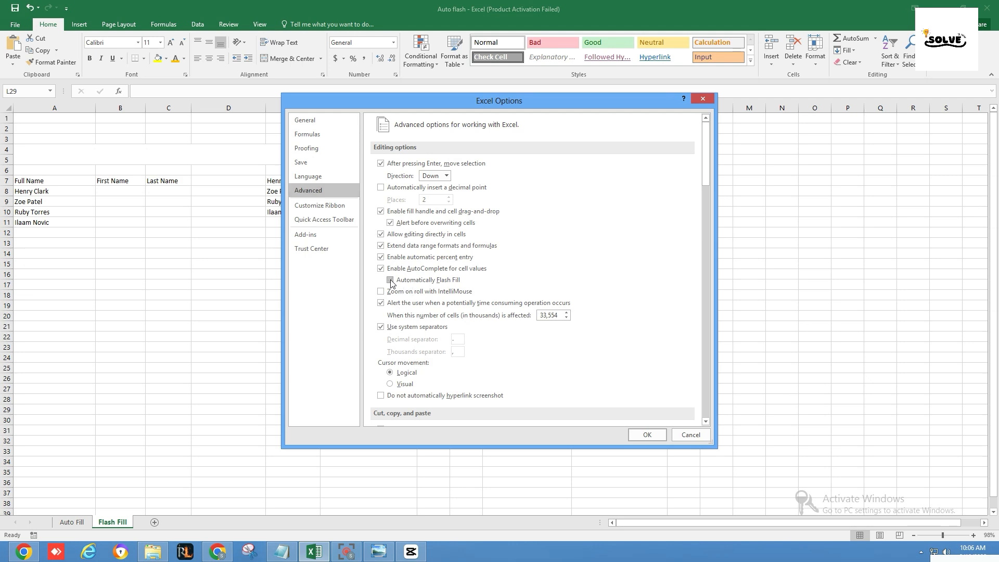
pyautogui.click(637, 435)
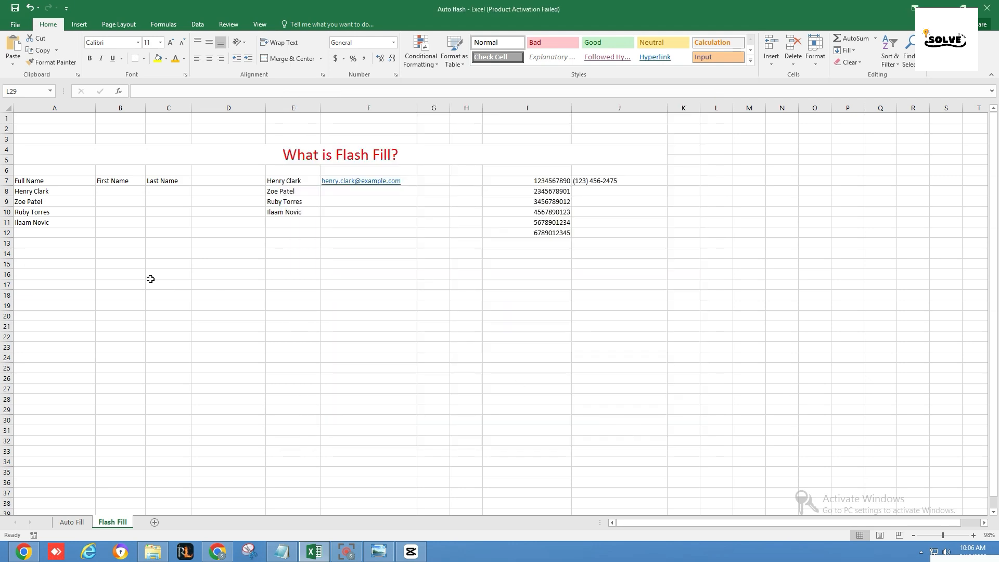
# Enter the first listed person's first name in B8 and last name in C8, in lowercase, as Flash Fill examples
pyautogui.click(70, 183)
pyautogui.moveTo(68, 202); pyautogui.dragTo(69, 224)
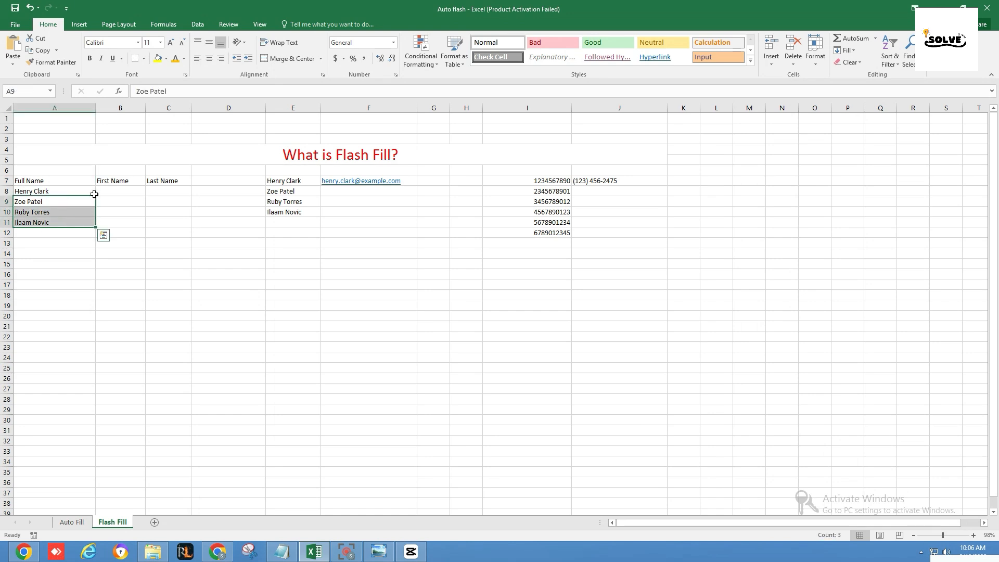
pyautogui.click(104, 184)
pyautogui.click(150, 181)
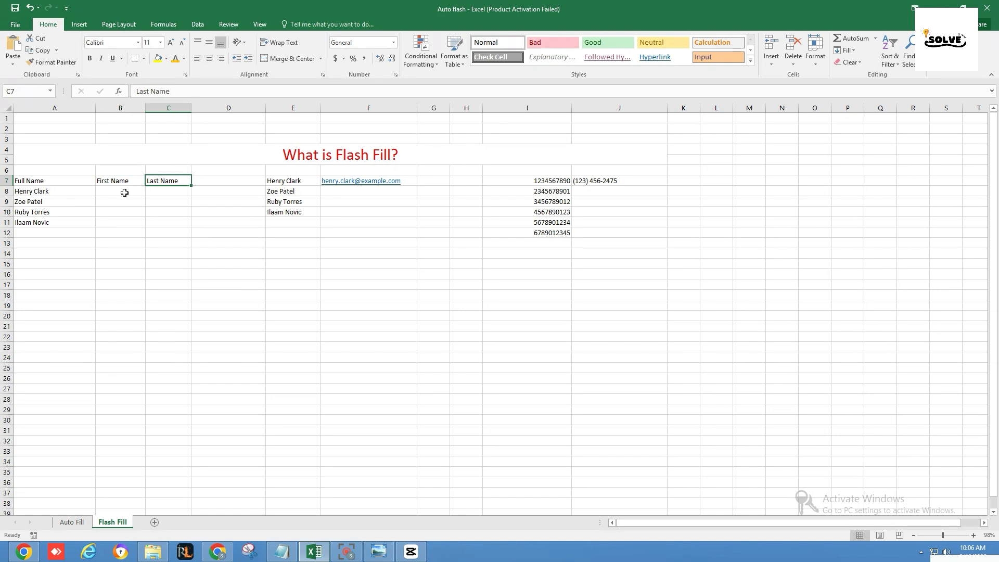
pyautogui.click(125, 192)
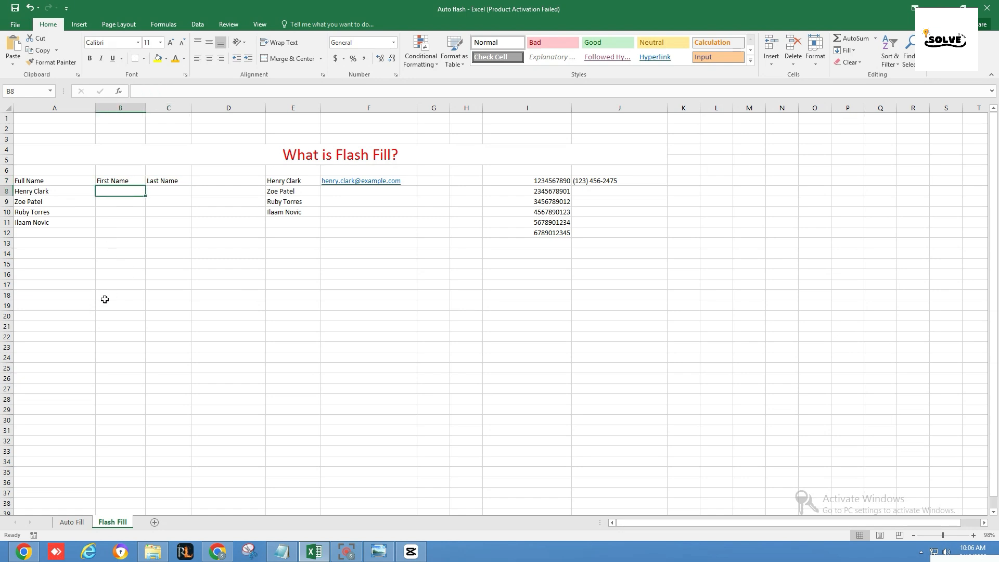
pyautogui.write('henry')
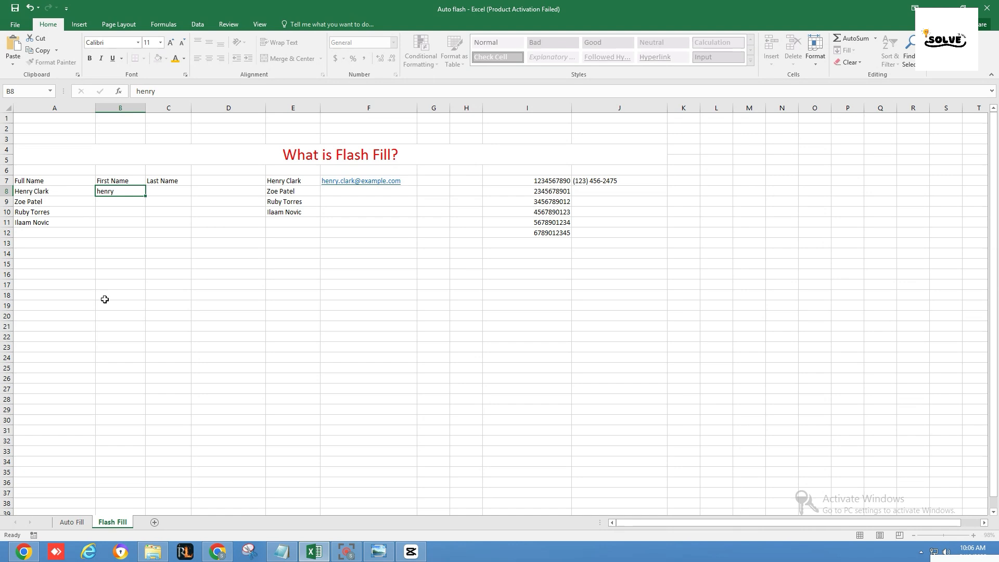
pyautogui.press('Tab')
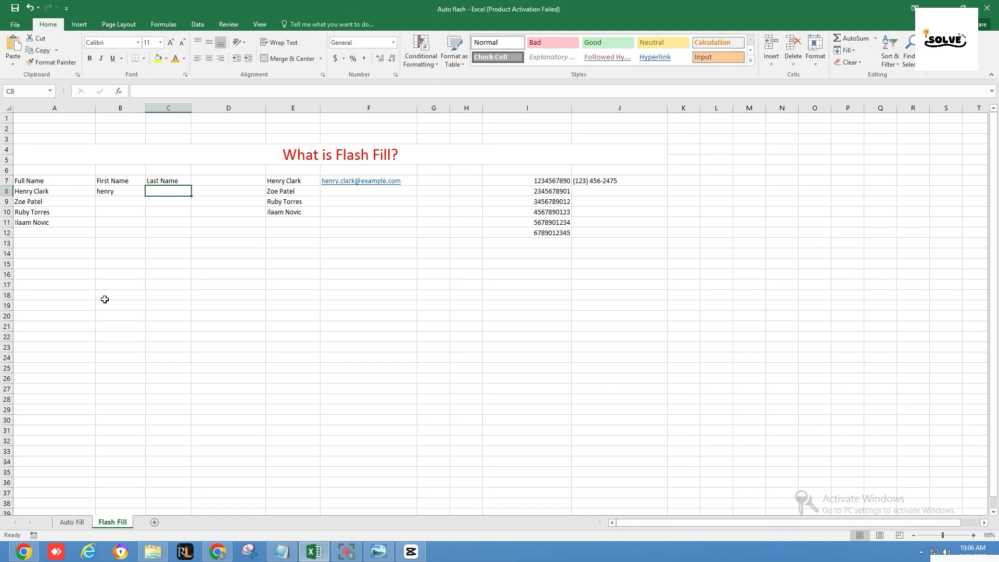
pyautogui.write('clark')
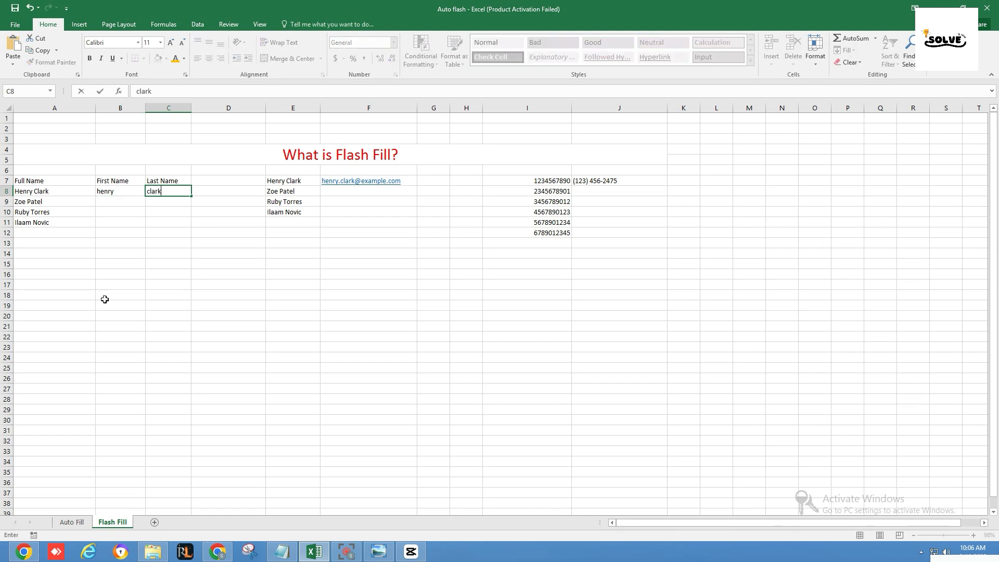
# Flash Fill the First Name and Last Name columns down to row 11 from the examples in B8 and C8
pyautogui.click(129, 194)
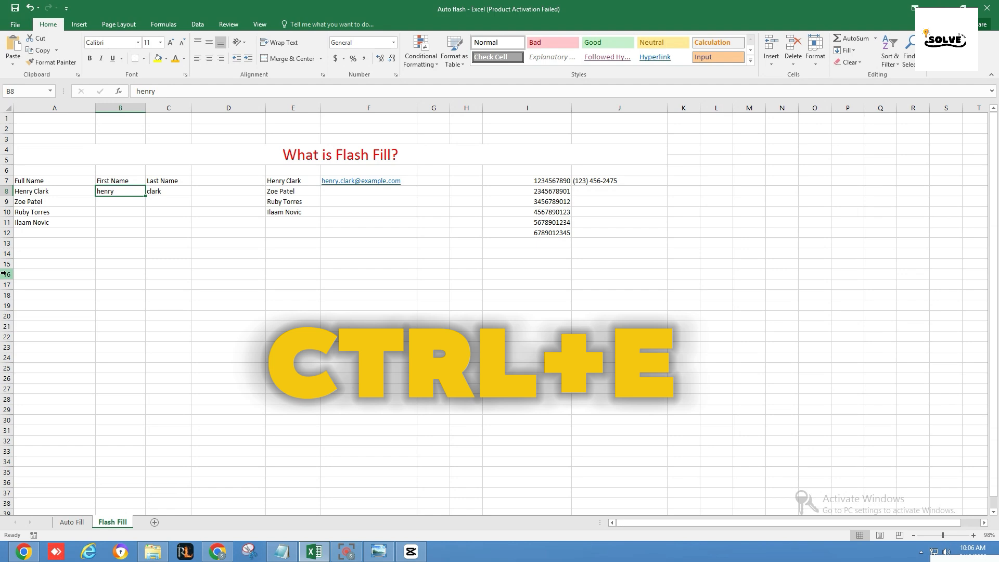
pyautogui.hotkey('ctrl', 'e')
pyautogui.click(175, 191)
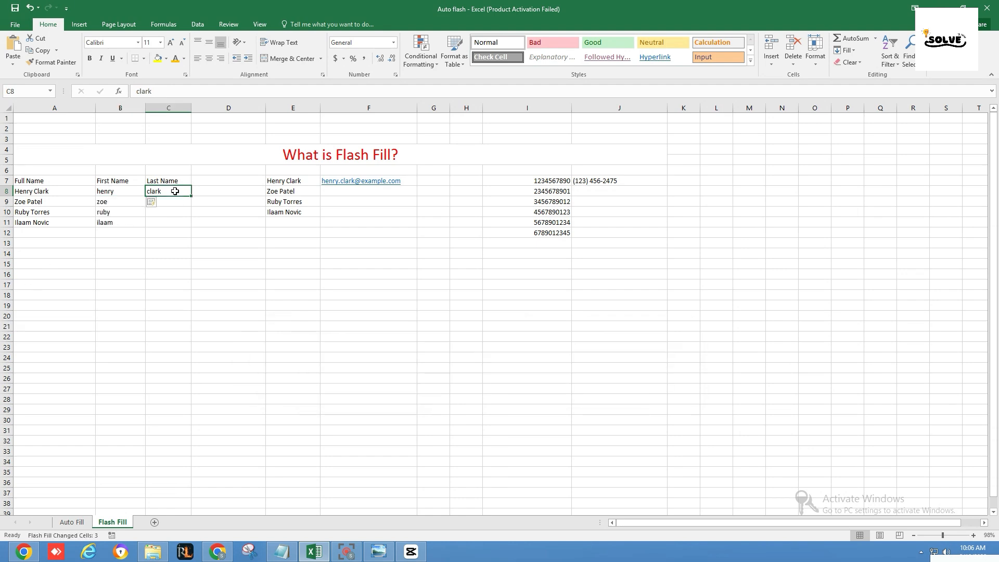
pyautogui.hotkey('ctrl', 'e')
# Flash Fill the formatted phone numbers in J8:J12 from the numbers in column I, following the J7 pattern
pyautogui.click(591, 193)
pyautogui.moveTo(546, 182); pyautogui.dragTo(549, 234)
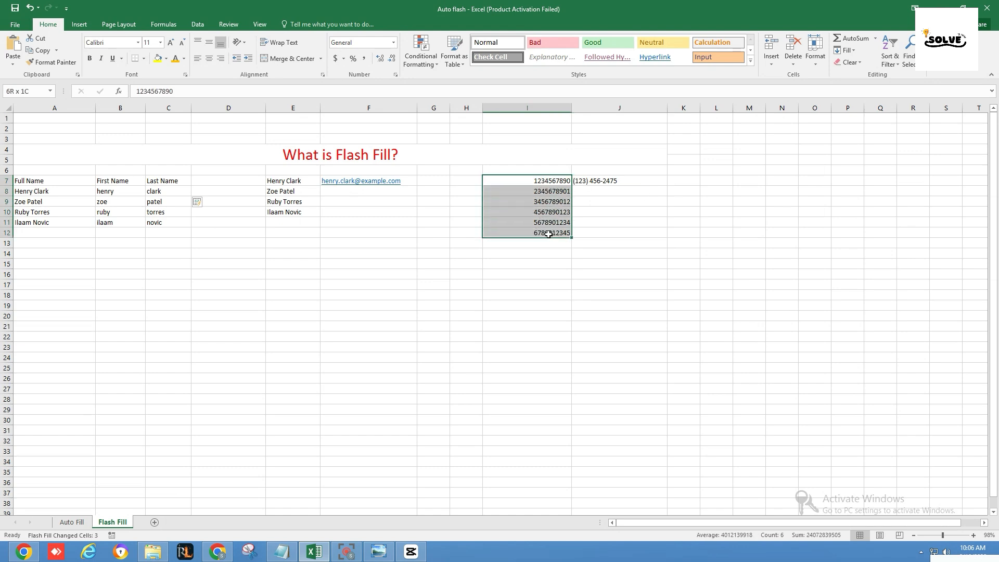
pyautogui.click(633, 196)
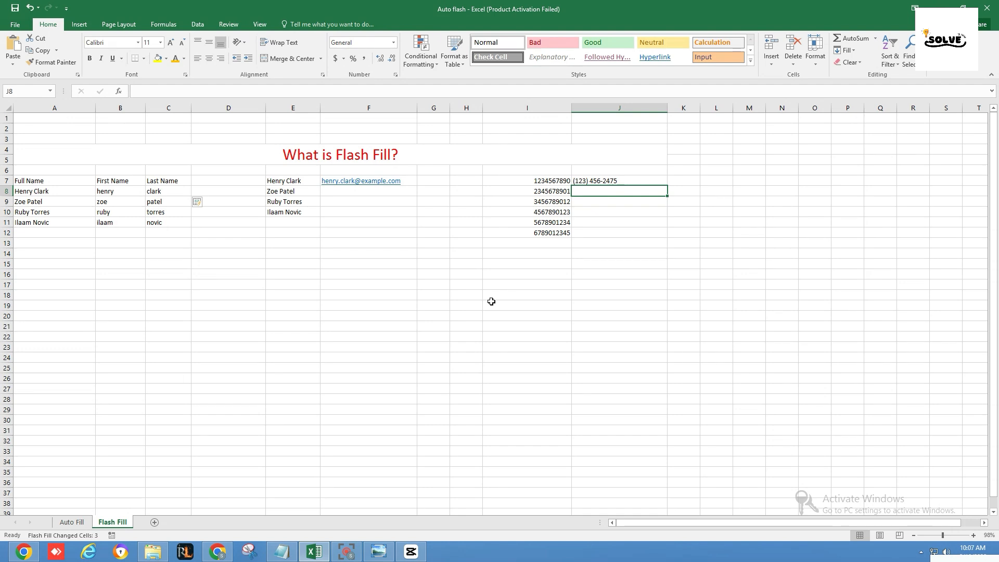
pyautogui.hotkey('ctrl', 'e')
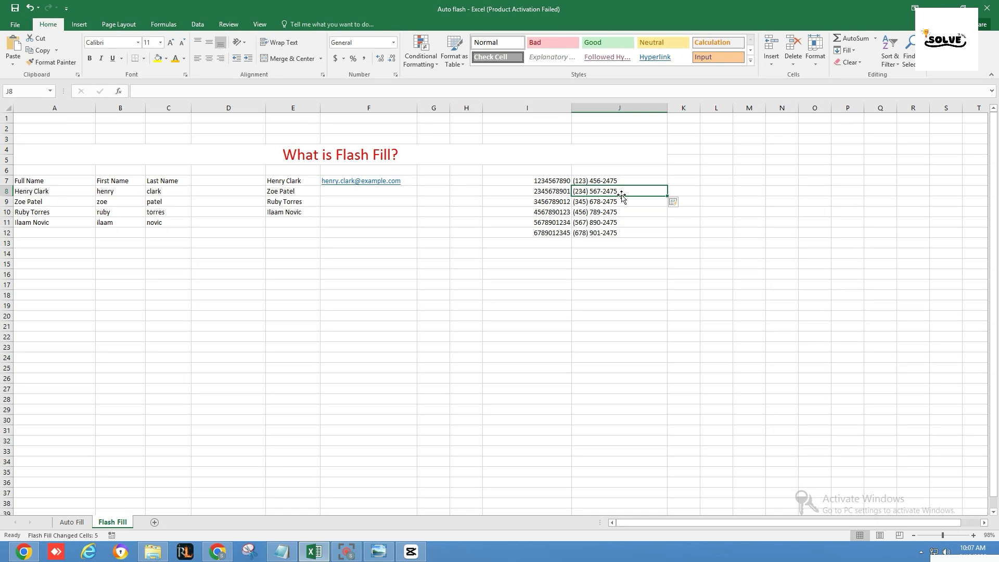
pyautogui.moveTo(626, 196)
pyautogui.mouseDown()
pyautogui.moveTo(627, 237)
pyautogui.moveTo(628, 191)
pyautogui.mouseUp()
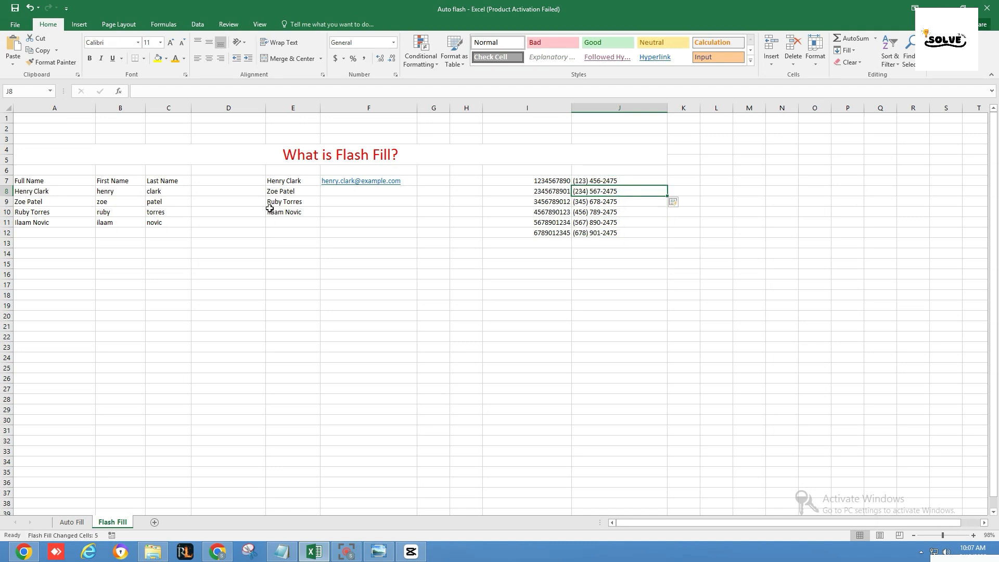
# Flash Fill the e-mail addresses in F8:F10 from the names in column E, following the F7 example, and minimize the workbook
pyautogui.click(330, 192)
pyautogui.moveTo(308, 180); pyautogui.dragTo(311, 212)
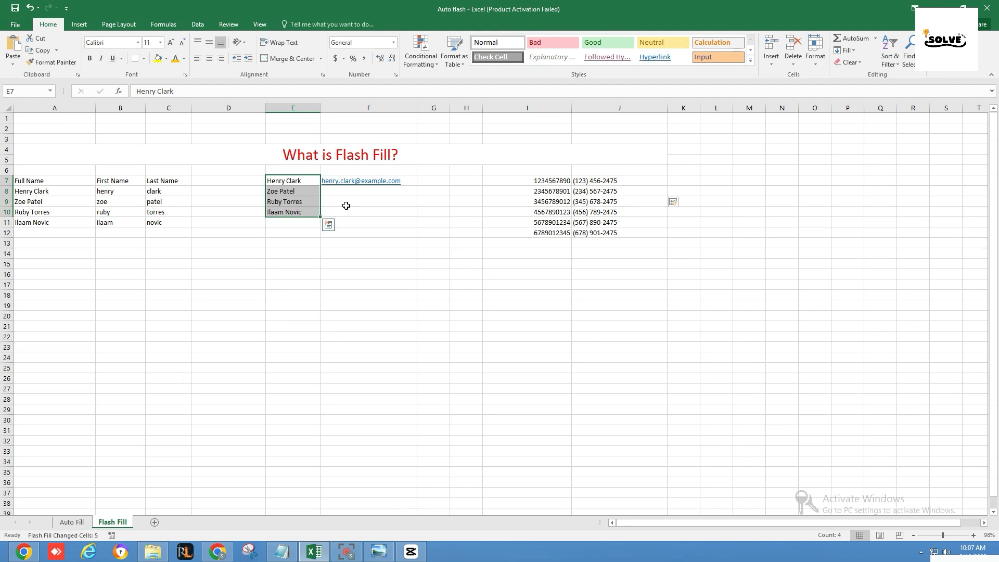
pyautogui.click(412, 183)
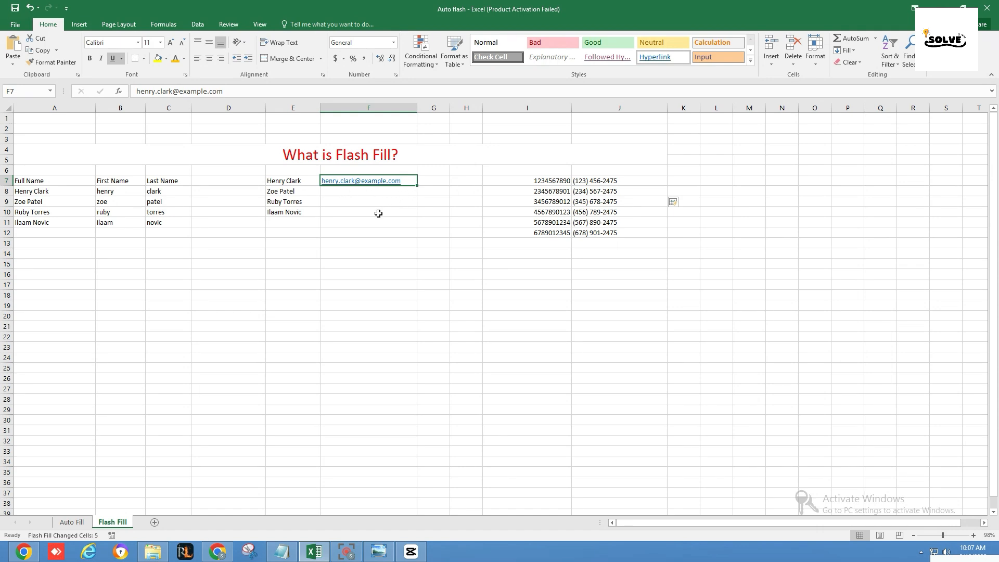
pyautogui.moveTo(294, 183); pyautogui.dragTo(292, 213)
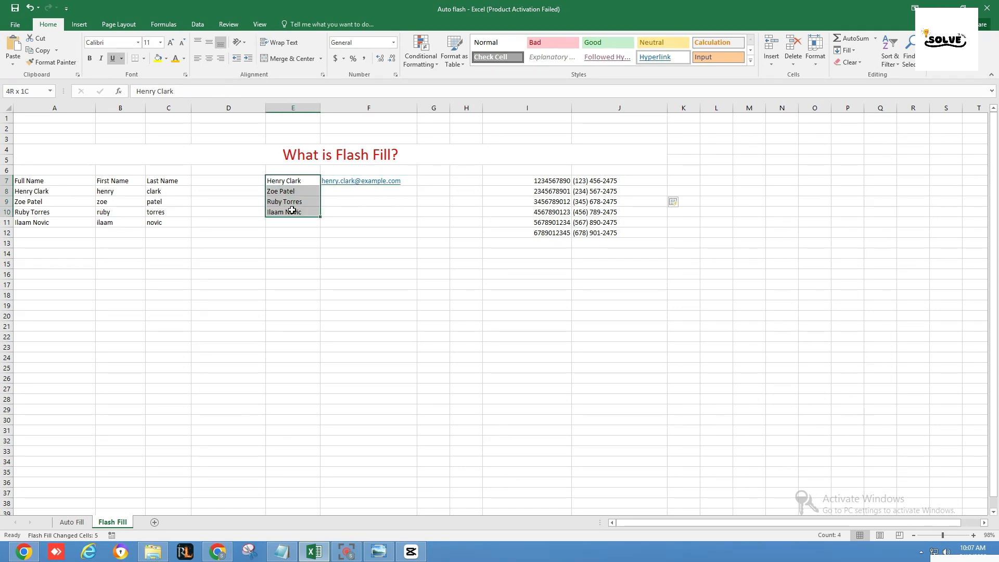
pyautogui.click(339, 212)
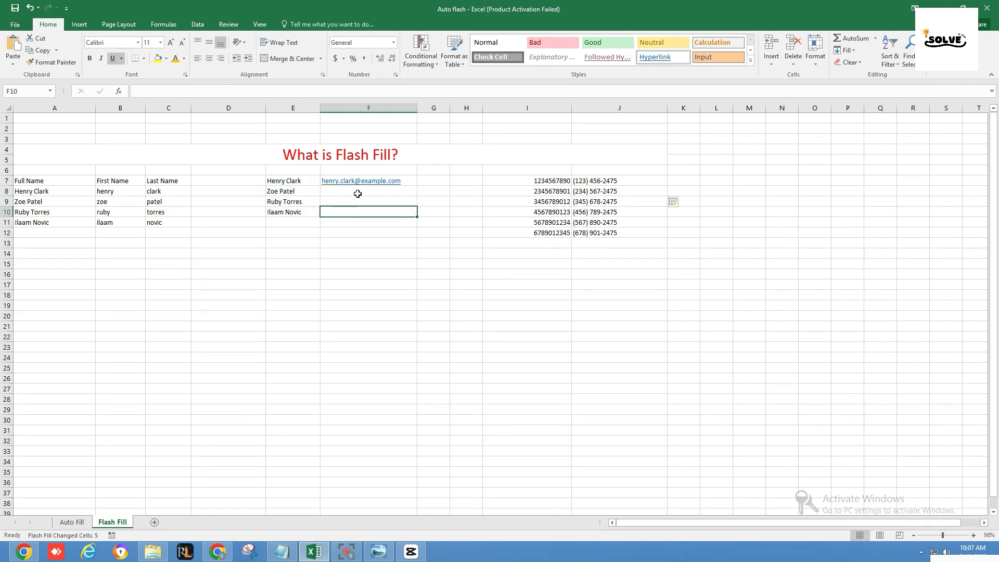
pyautogui.click(405, 182)
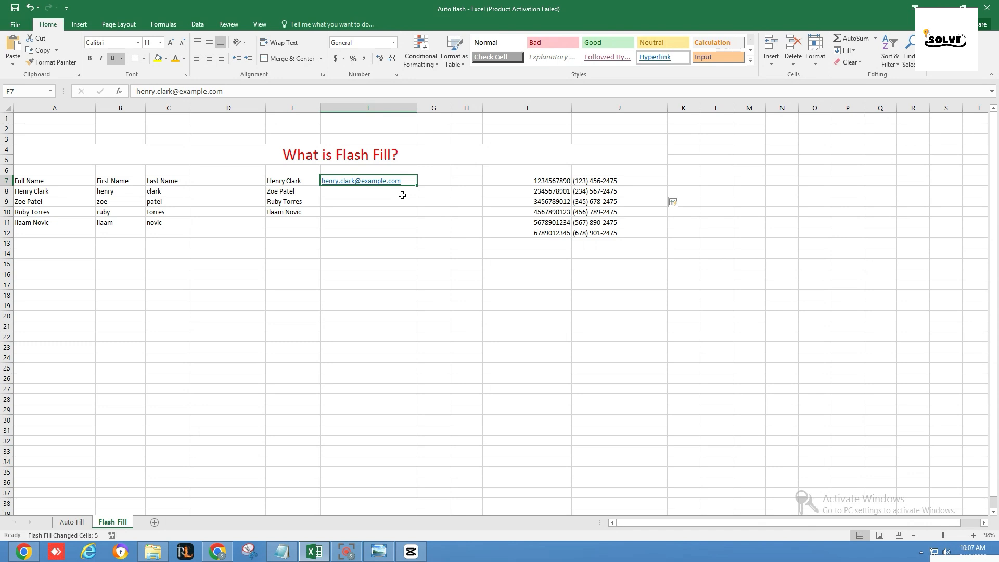
pyautogui.hotkey('ctrl', 'e')
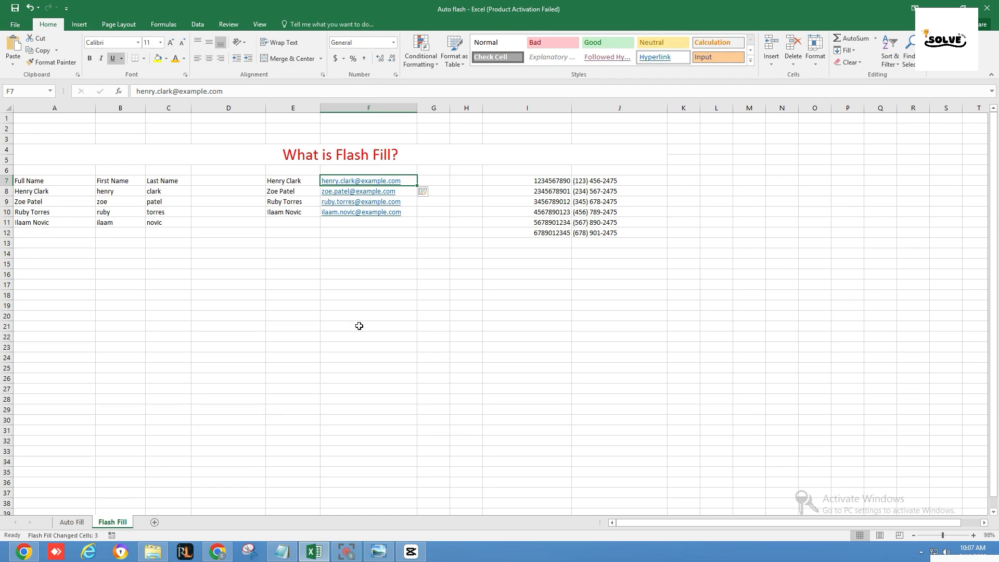
pyautogui.click(934, 6)
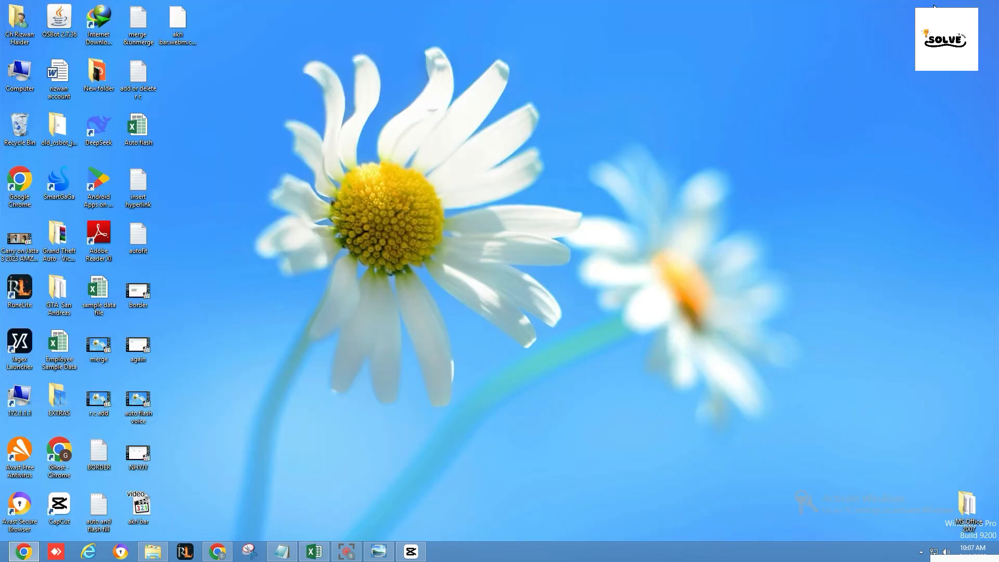